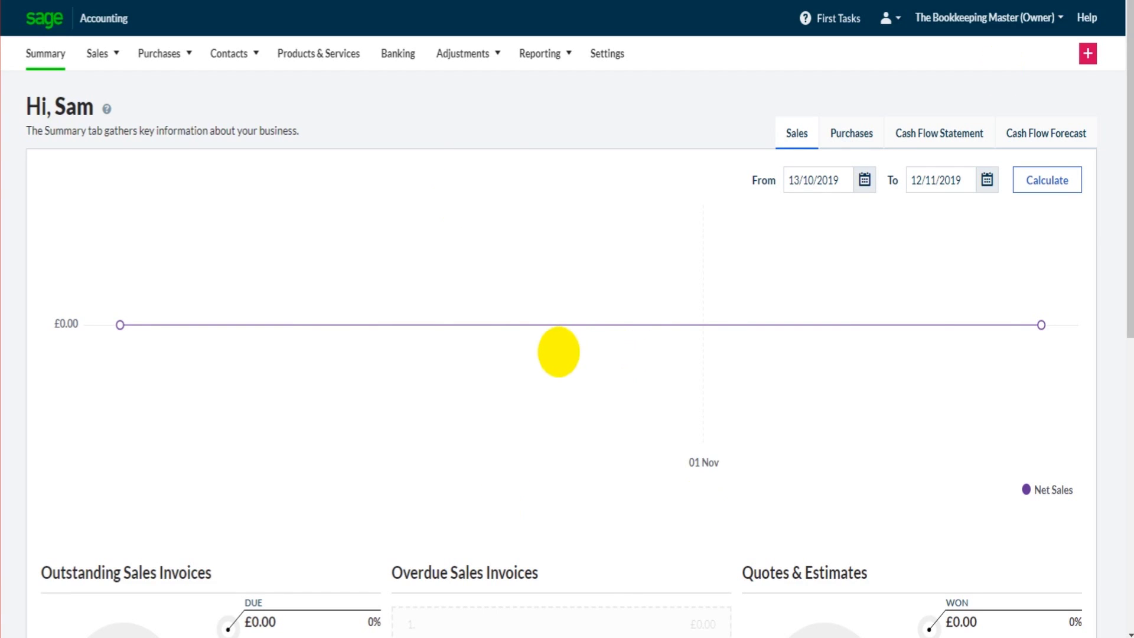
# Scroll through the Summary dashboard's sales chart, invoice and customer panels
pyautogui.scroll(-9, 559, 352)
pyautogui.scroll(9, 513, 388)
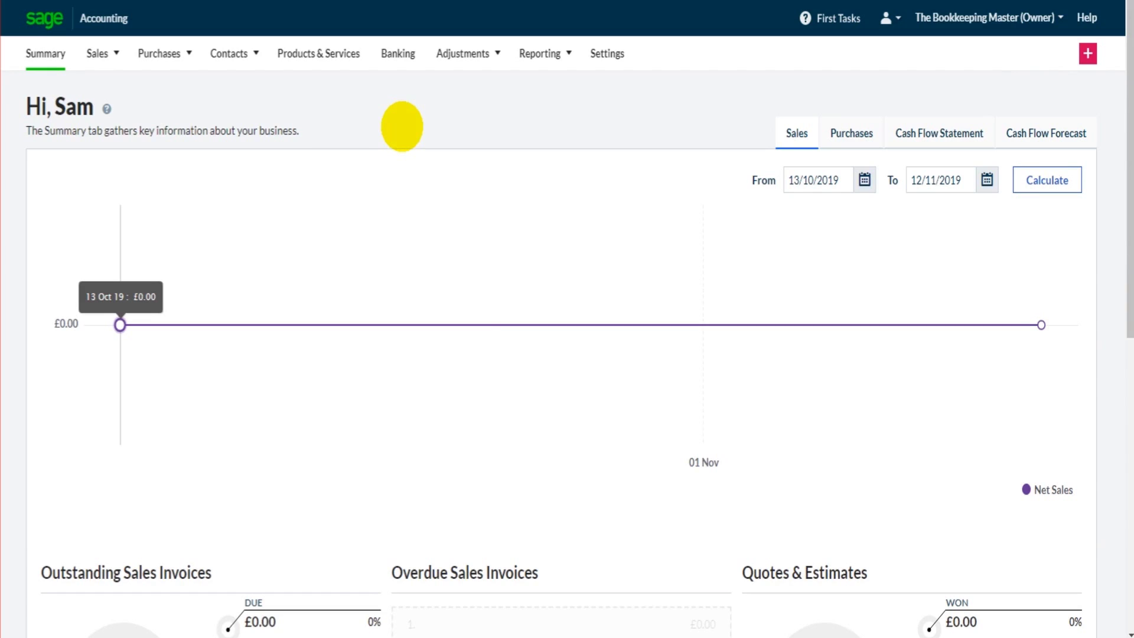
pyautogui.scroll(-9, 401, 133)
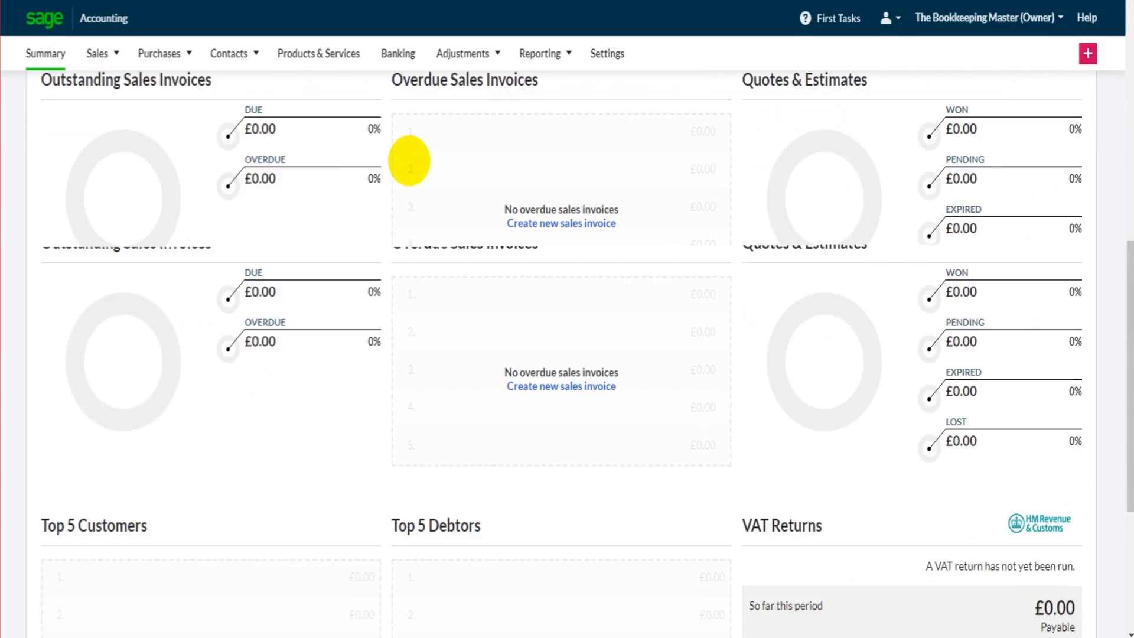
pyautogui.scroll(7, 407, 257)
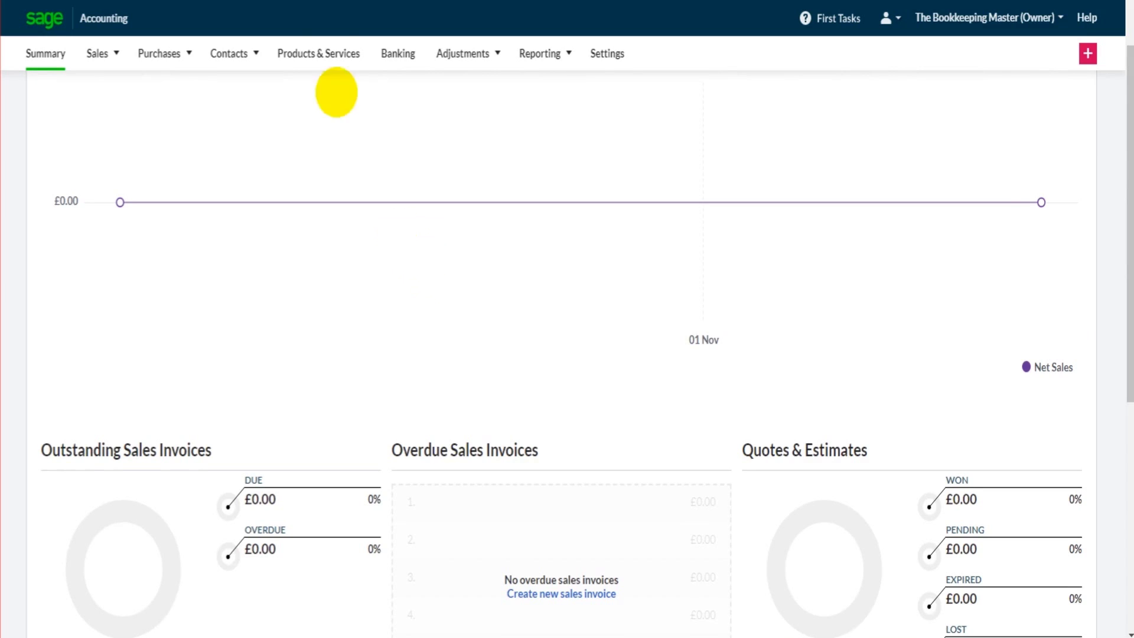
pyautogui.scroll(2, 325, 25)
# Preview the Adjustments and Reporting menus, then switch the chart to the Cash Flow Statement
pyautogui.click(462, 53)
pyautogui.click(540, 53)
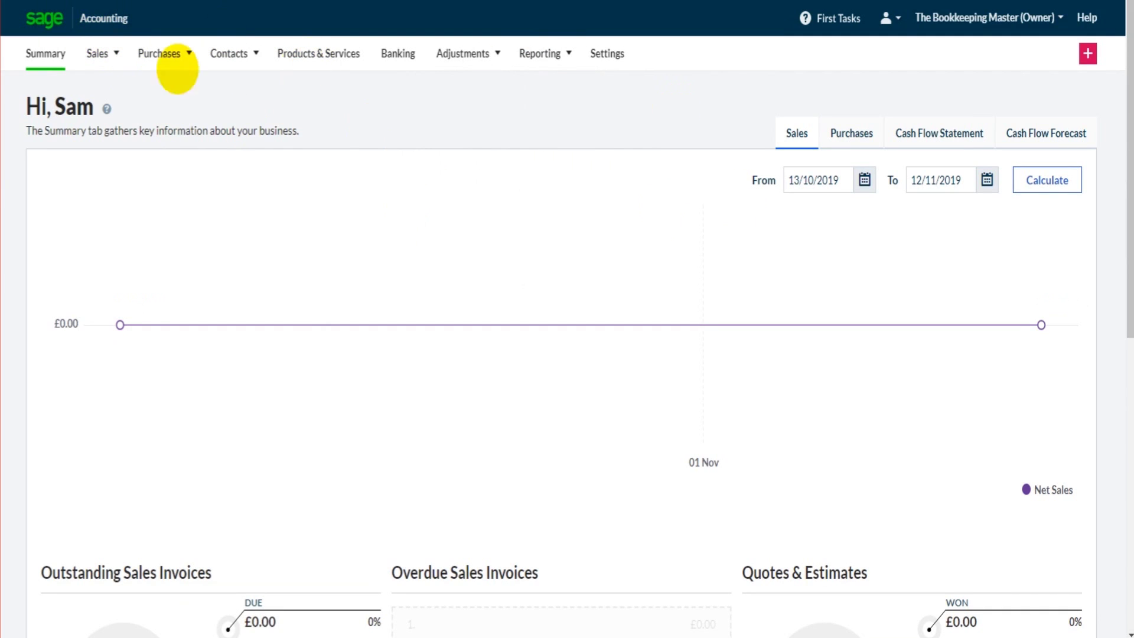
pyautogui.scroll(-9, 470, 244)
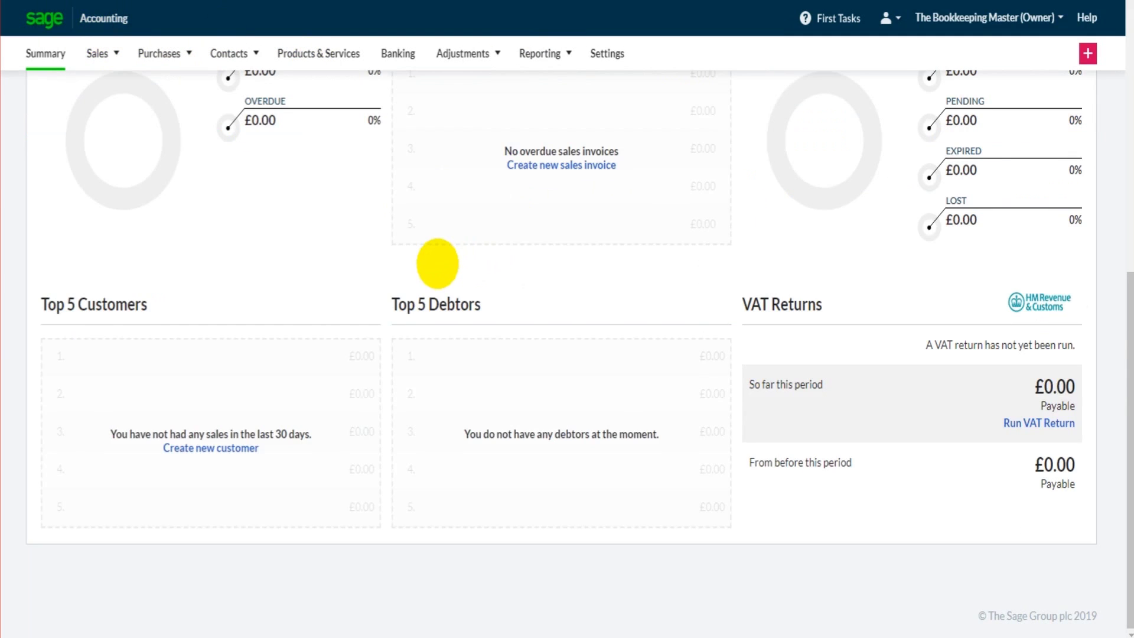
pyautogui.scroll(9, 435, 260)
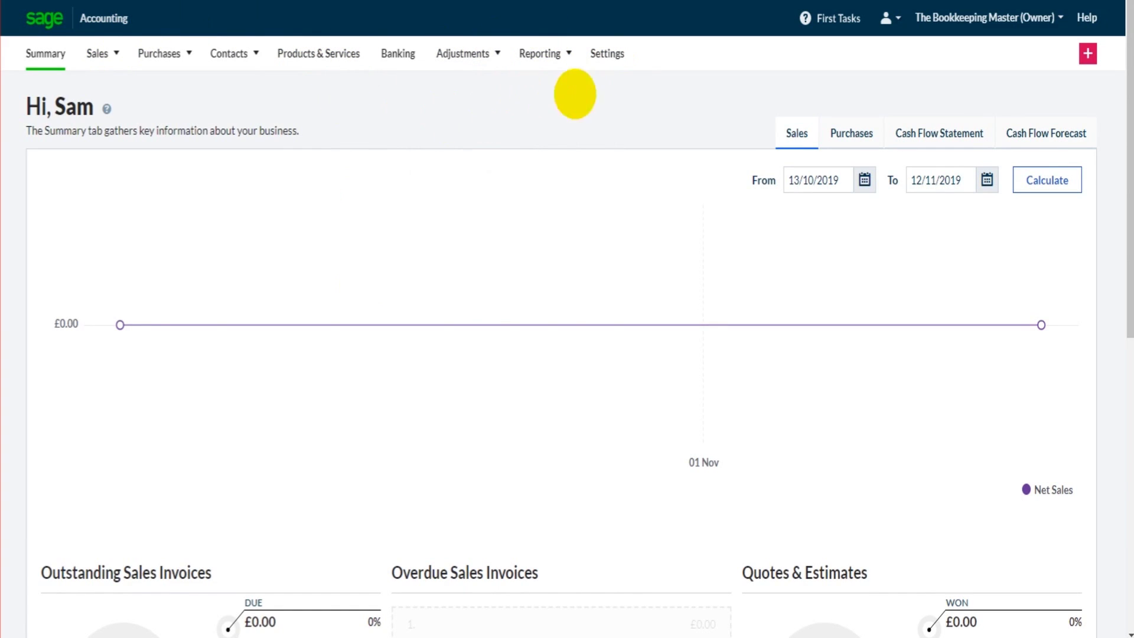
pyautogui.moveTo(234, 54)
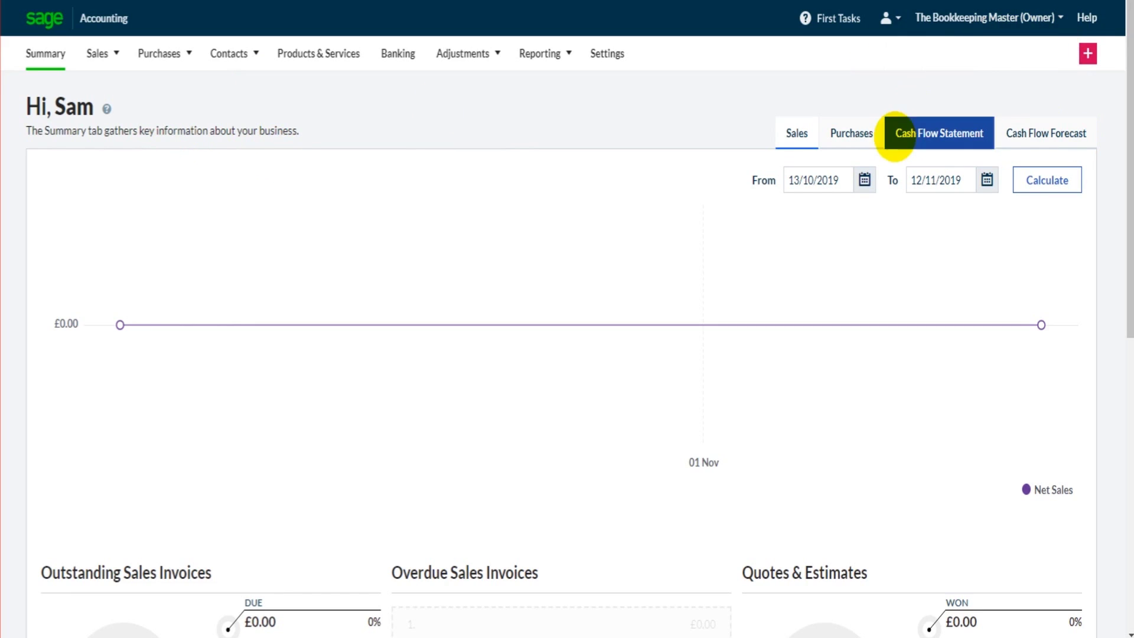
pyautogui.click(895, 133)
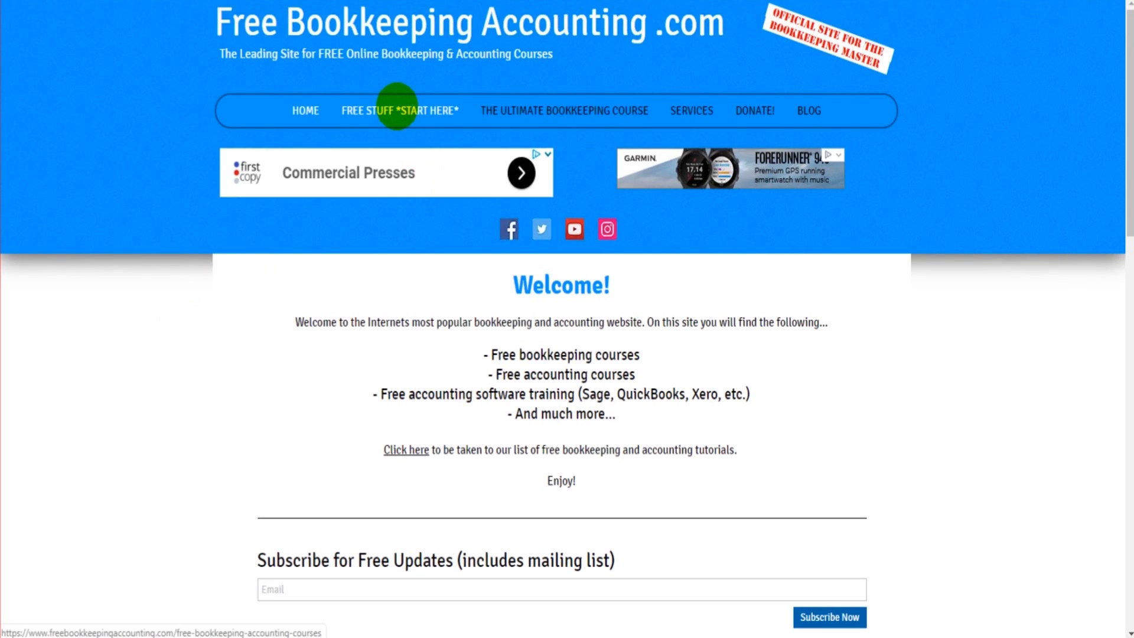
# Open the FREE STUFF *START HERE* page and scroll down to the Sage card
pyautogui.click(397, 107)
pyautogui.scroll(-4, 616, 178)
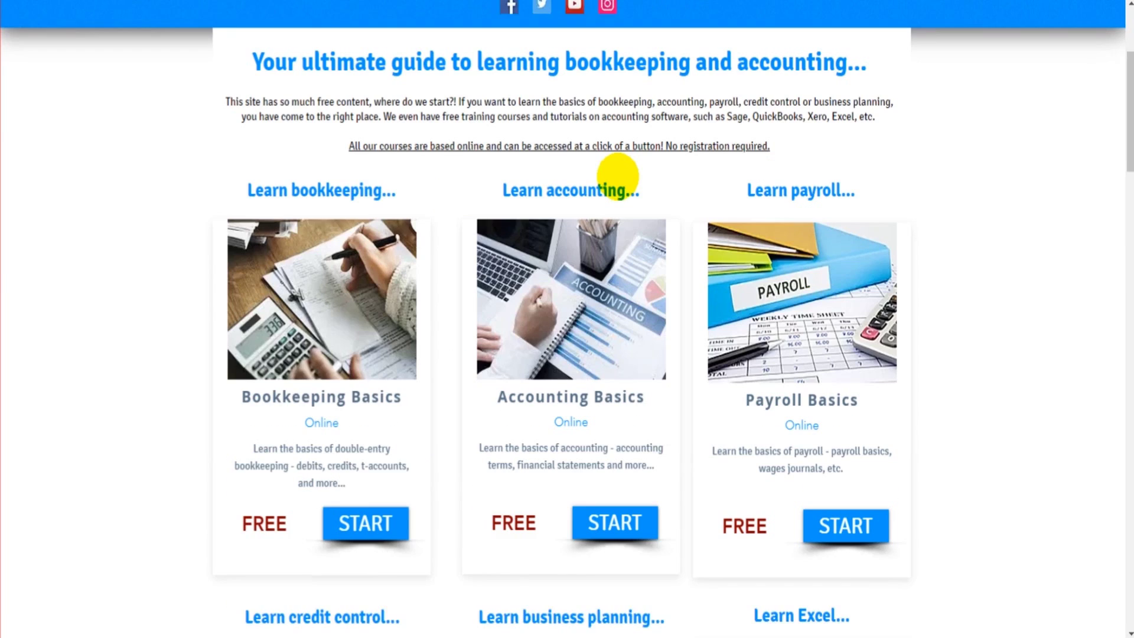
pyautogui.scroll(-20, 438, 202)
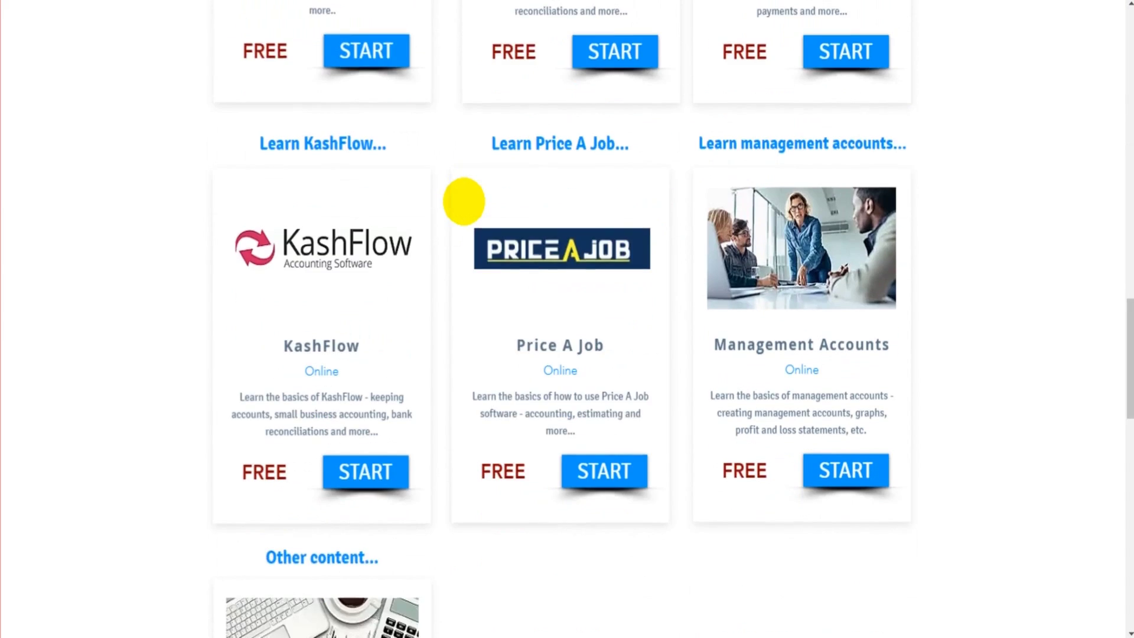
pyautogui.scroll(20, 496, 362)
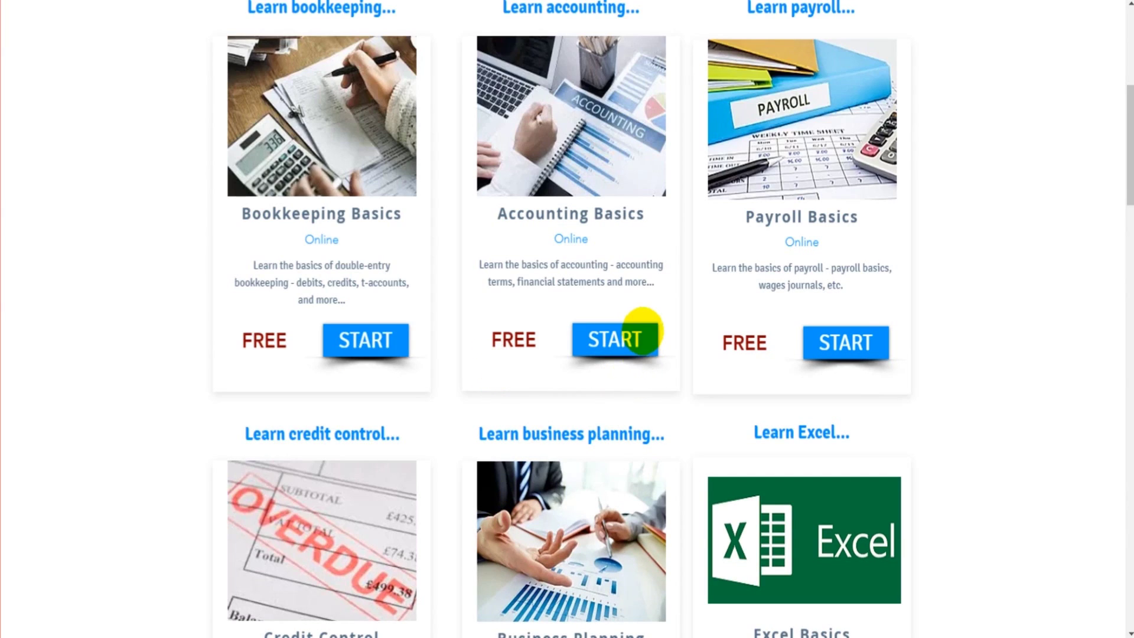
pyautogui.scroll(-14, 786, 306)
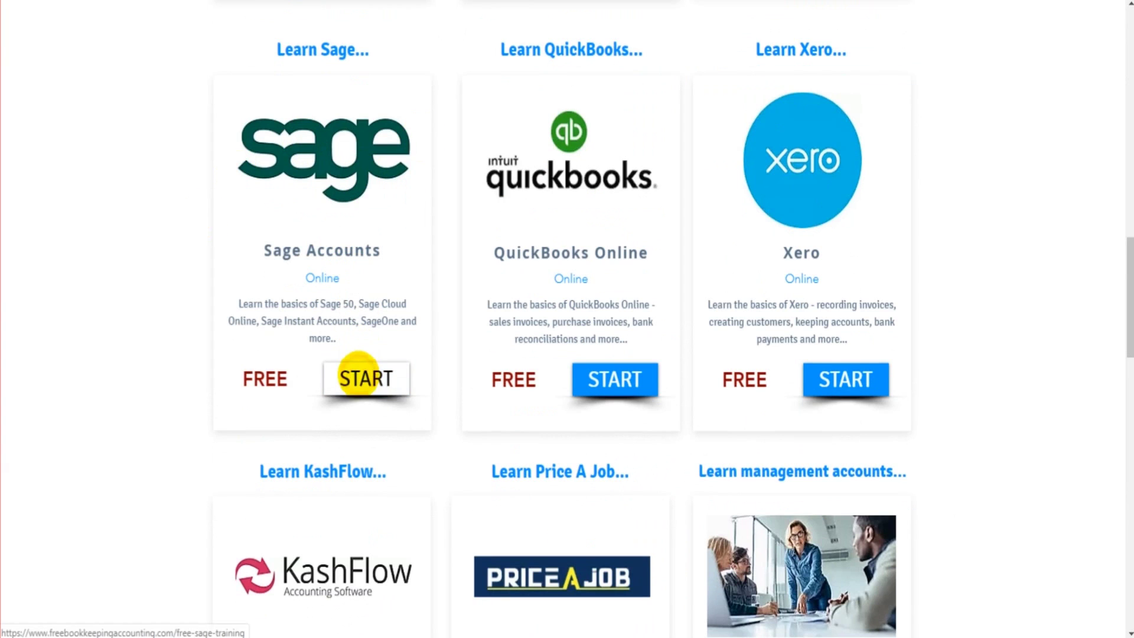
# Open the Free Sage Training Courses and highlight the Sage Business Cloud Accounting section and its coming-soon note
pyautogui.click(363, 378)
pyautogui.scroll(-6, 413, 254)
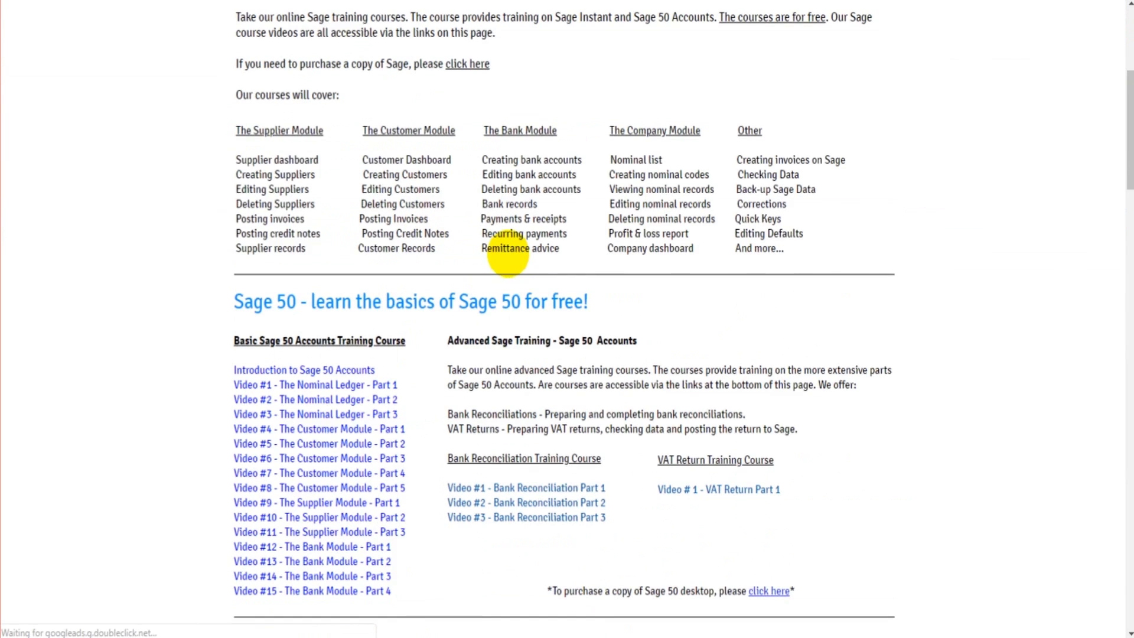
pyautogui.scroll(-12, 354, 266)
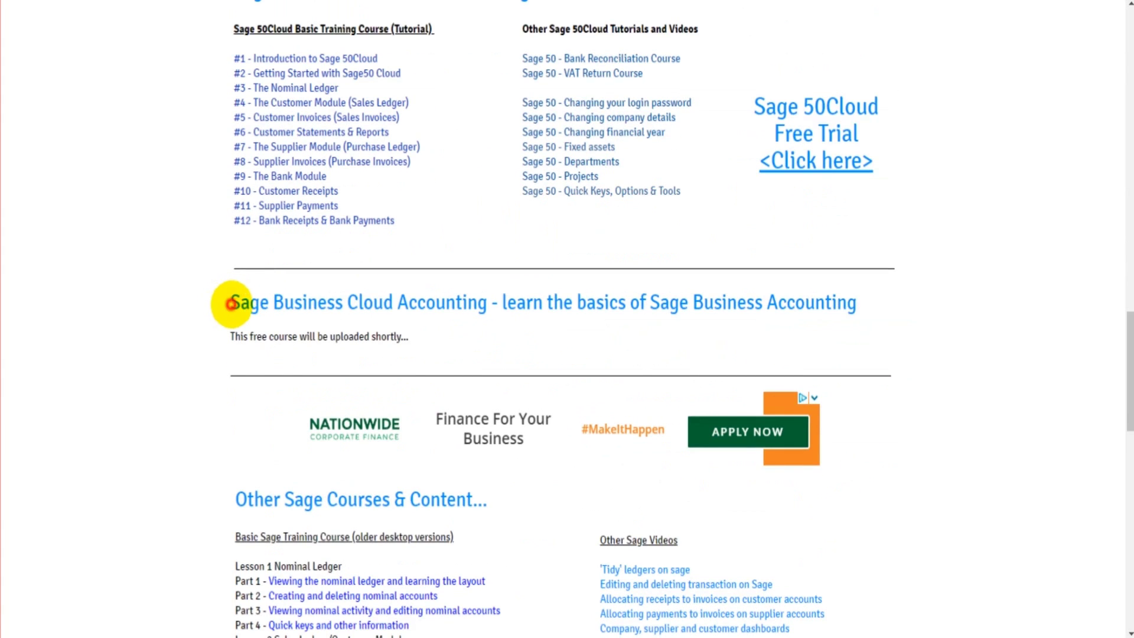
pyautogui.moveTo(224, 301); pyautogui.dragTo(478, 304)
pyautogui.moveTo(235, 337); pyautogui.dragTo(460, 334)
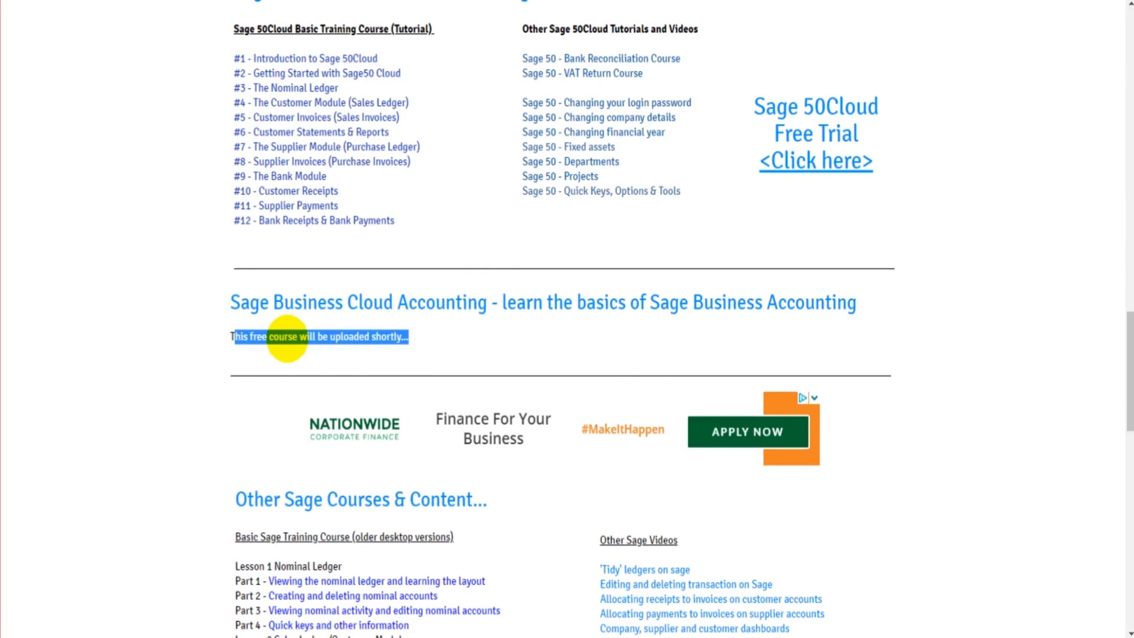
pyautogui.click(405, 337)
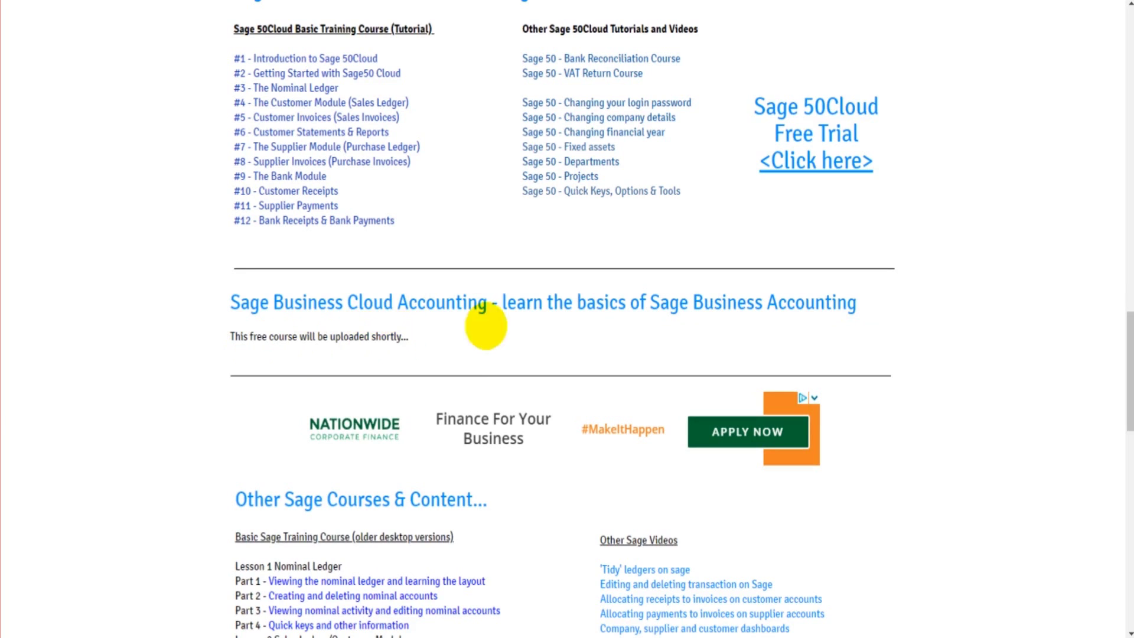
pyautogui.scroll(5, 653, 51)
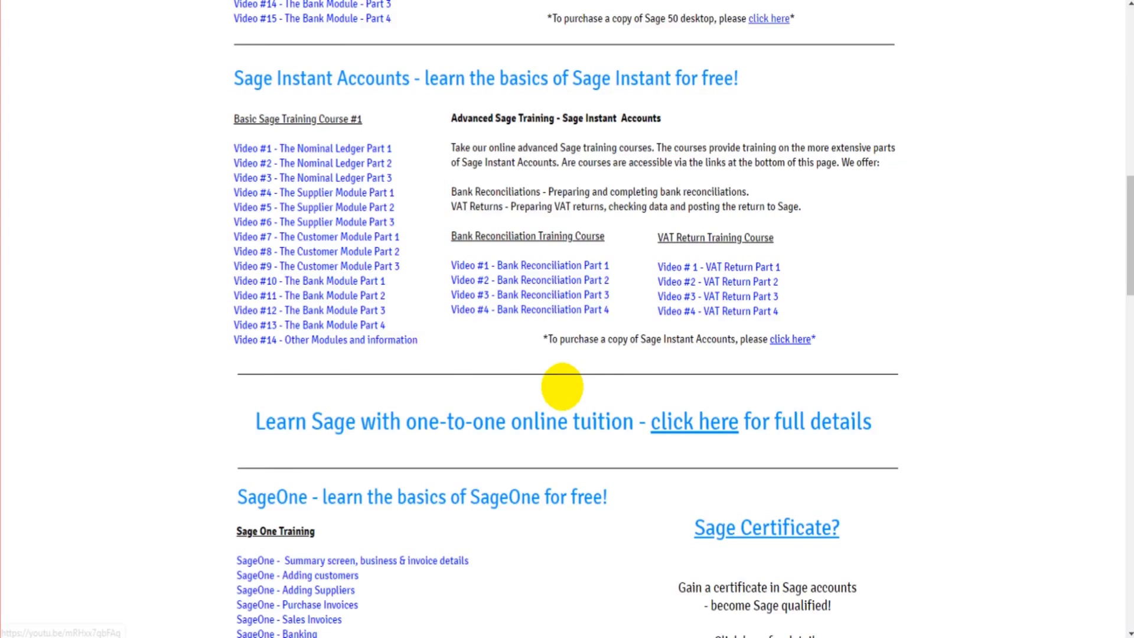
pyautogui.scroll(15, 562, 385)
pyautogui.scroll(1, 561, 386)
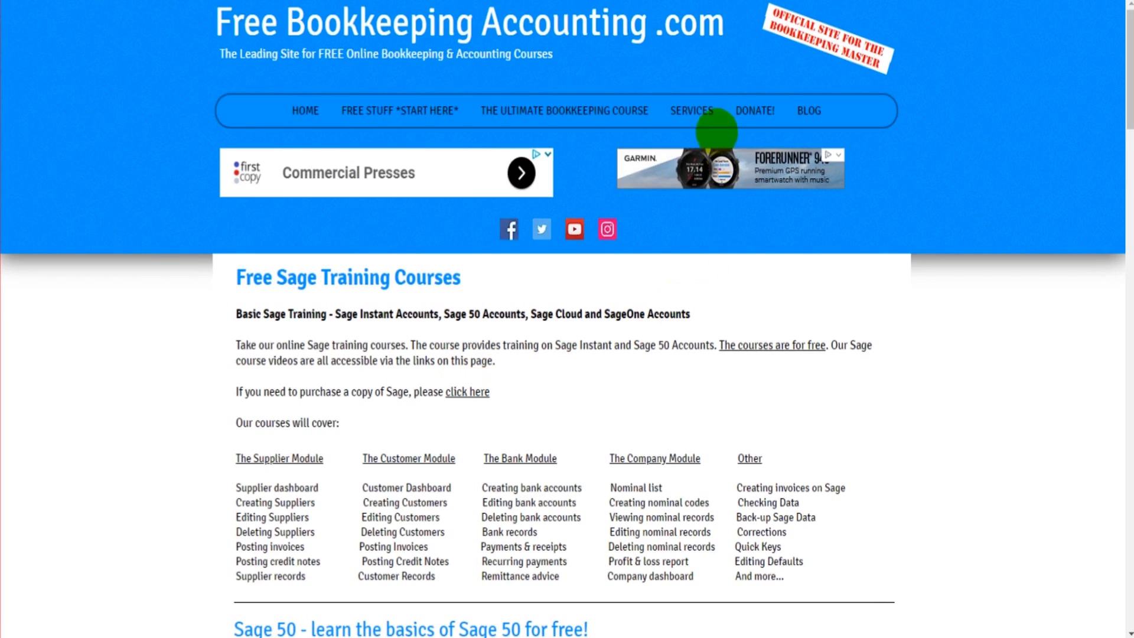
pyautogui.click(692, 112)
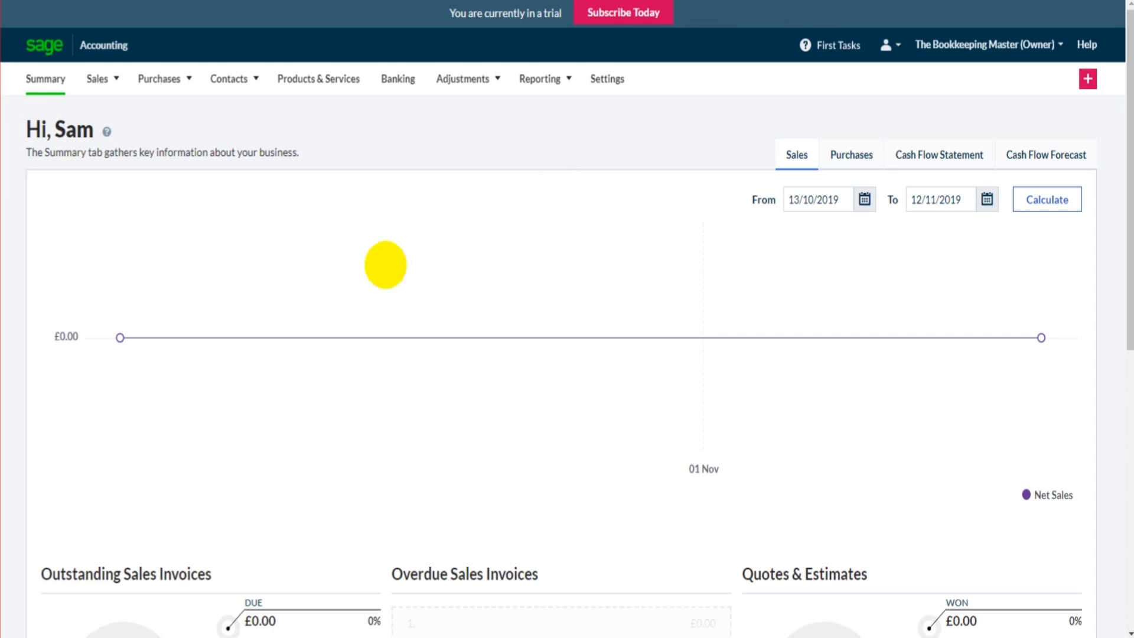
pyautogui.click(233, 78)
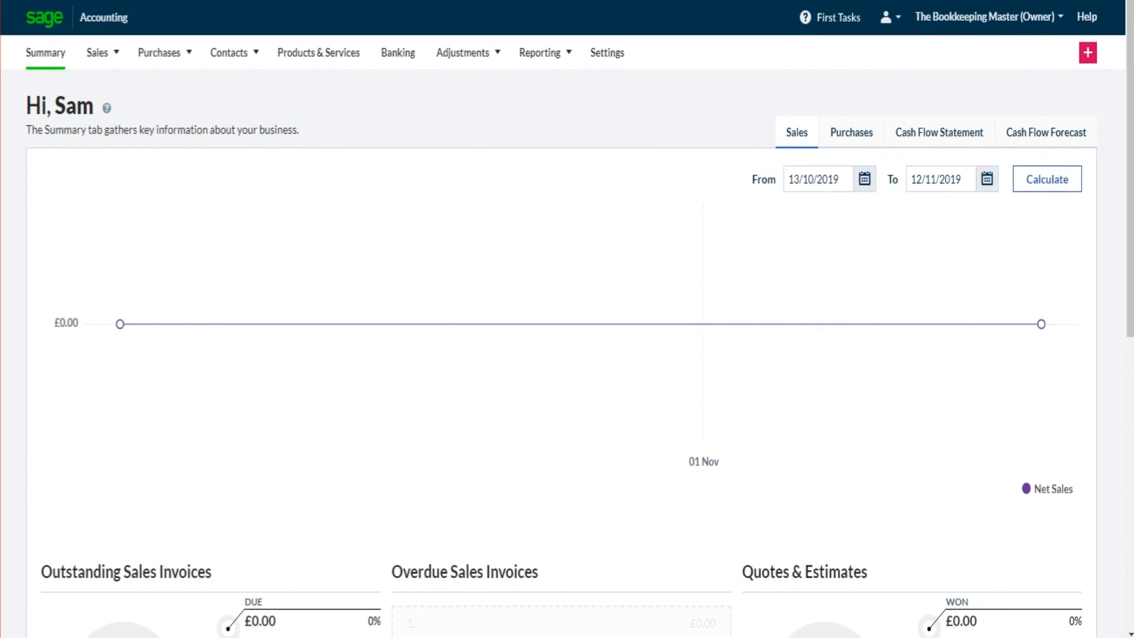
pyautogui.click(289, 89)
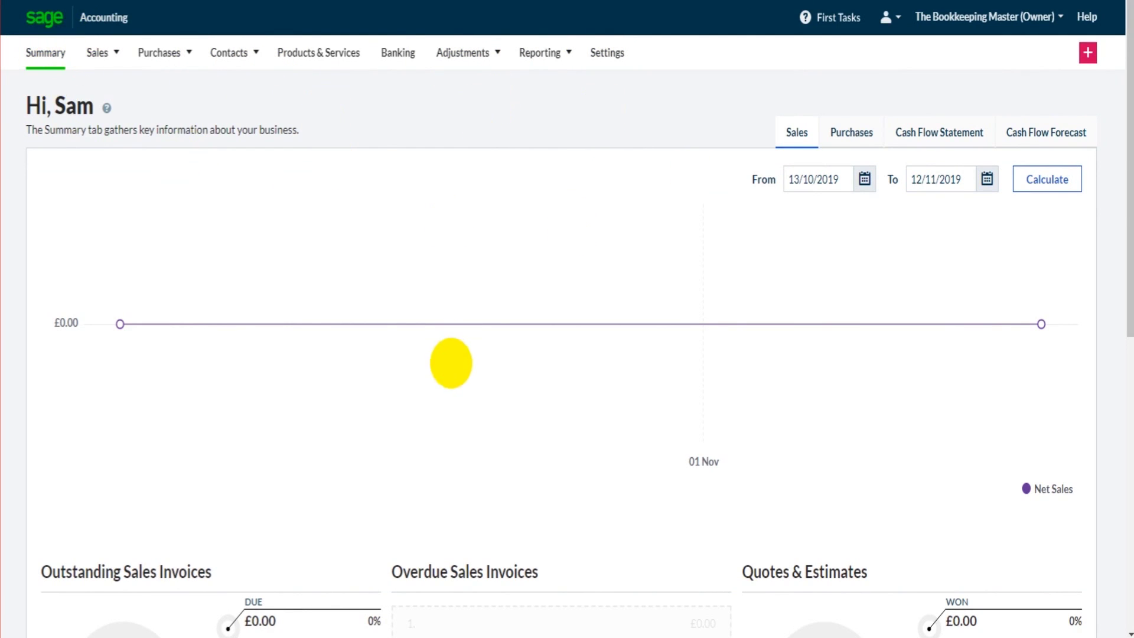
pyautogui.scroll(-10, 451, 362)
pyautogui.scroll(10, 458, 401)
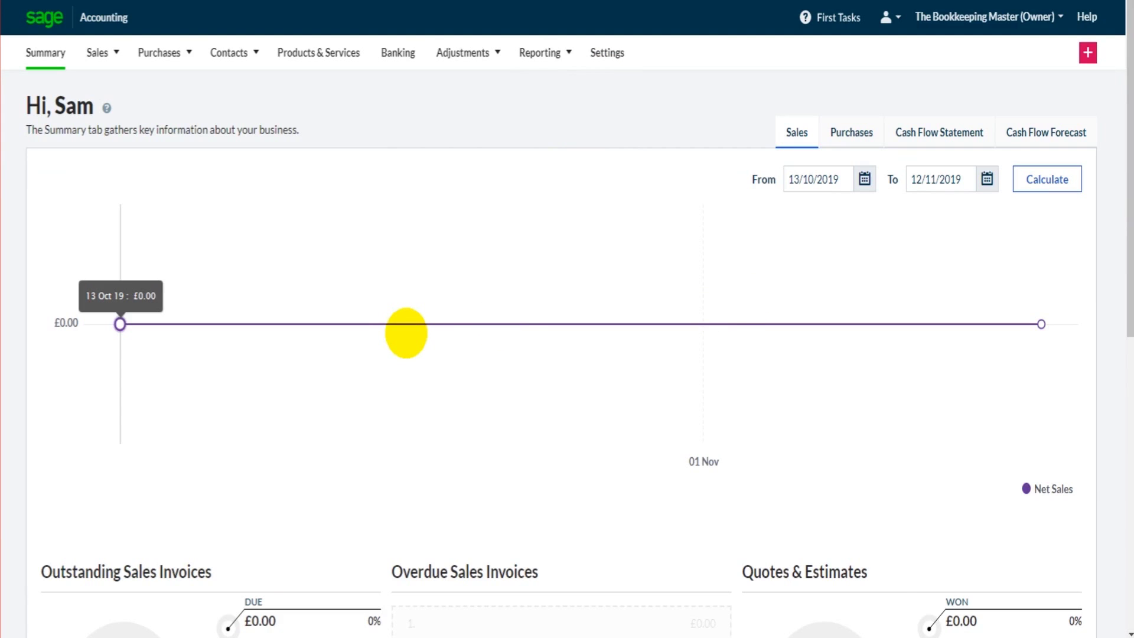
pyautogui.scroll(-1, 407, 332)
pyautogui.scroll(-5, 405, 330)
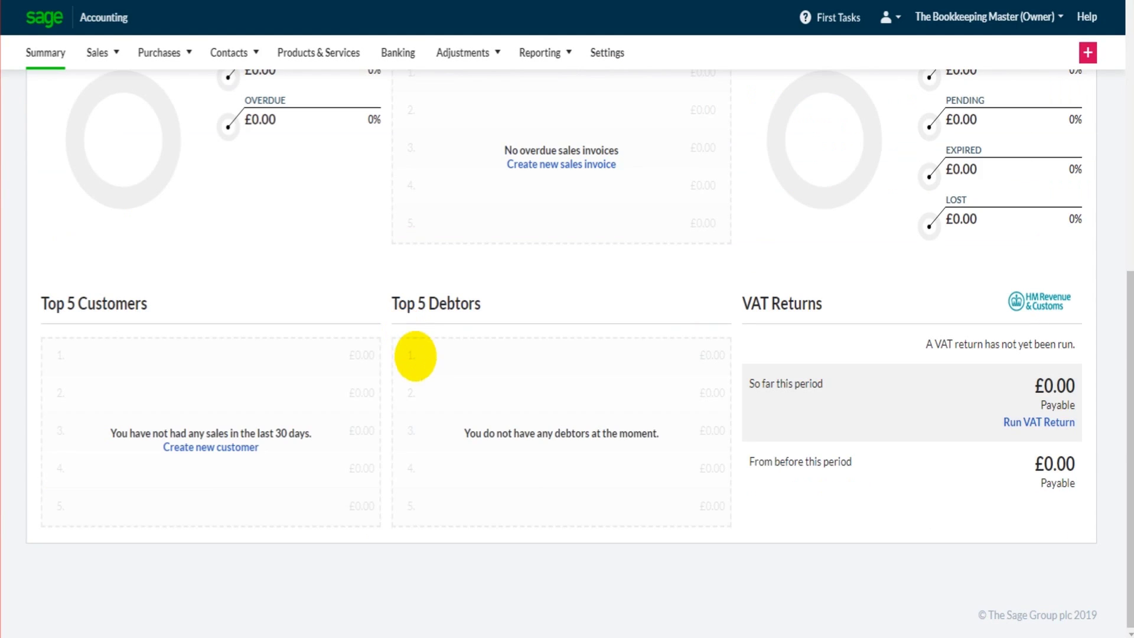
pyautogui.scroll(2, 423, 357)
pyautogui.scroll(2, 426, 360)
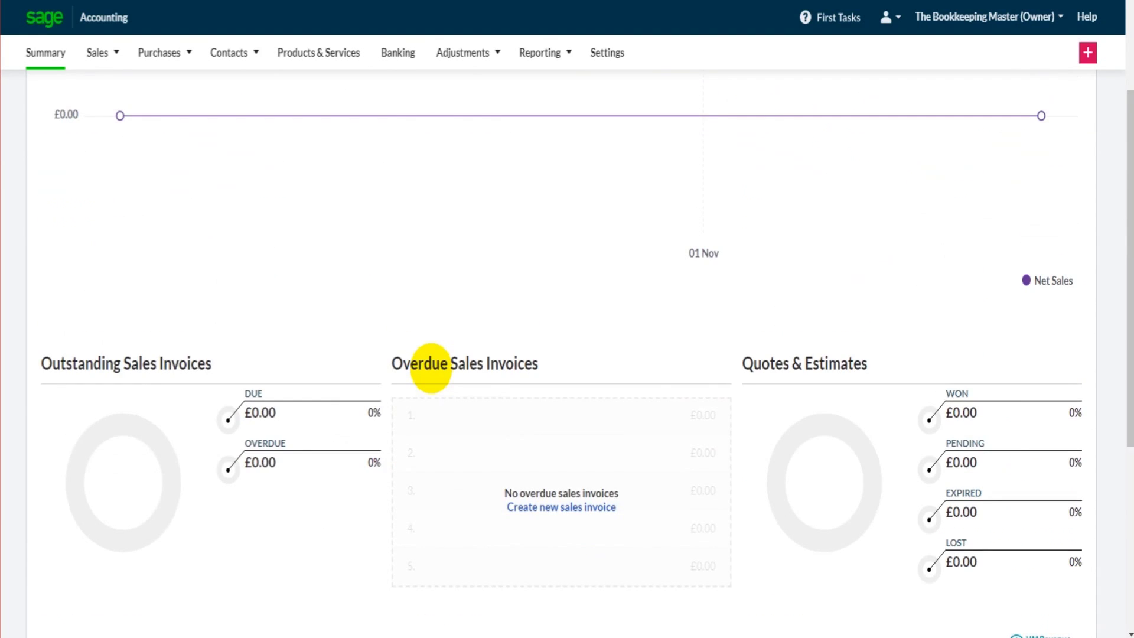
pyautogui.scroll(3, 431, 367)
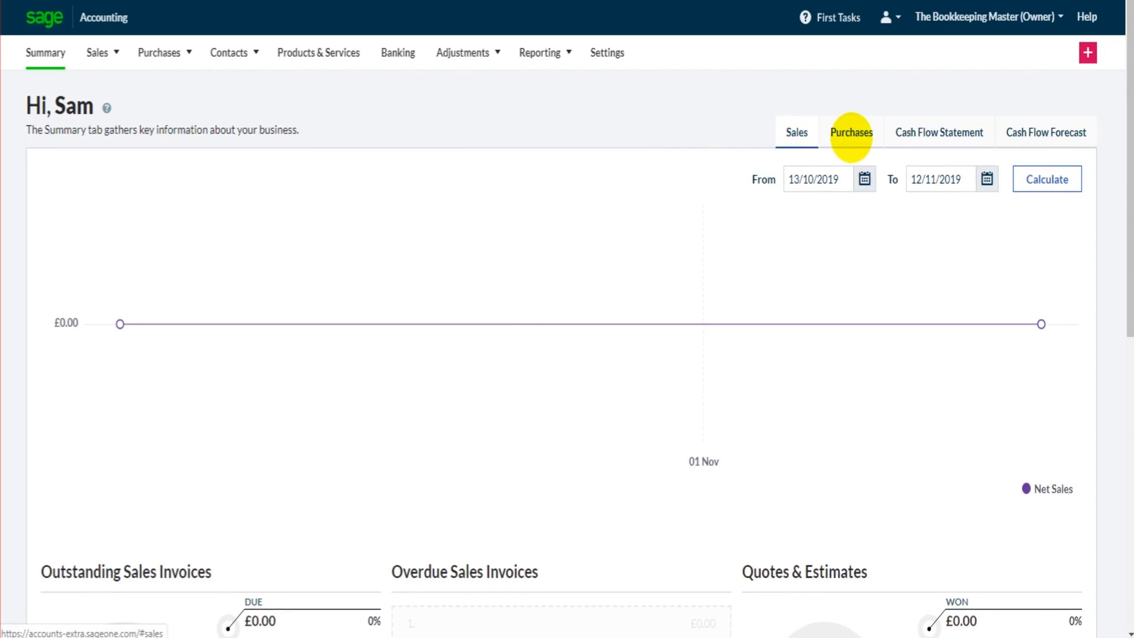
pyautogui.click(1045, 132)
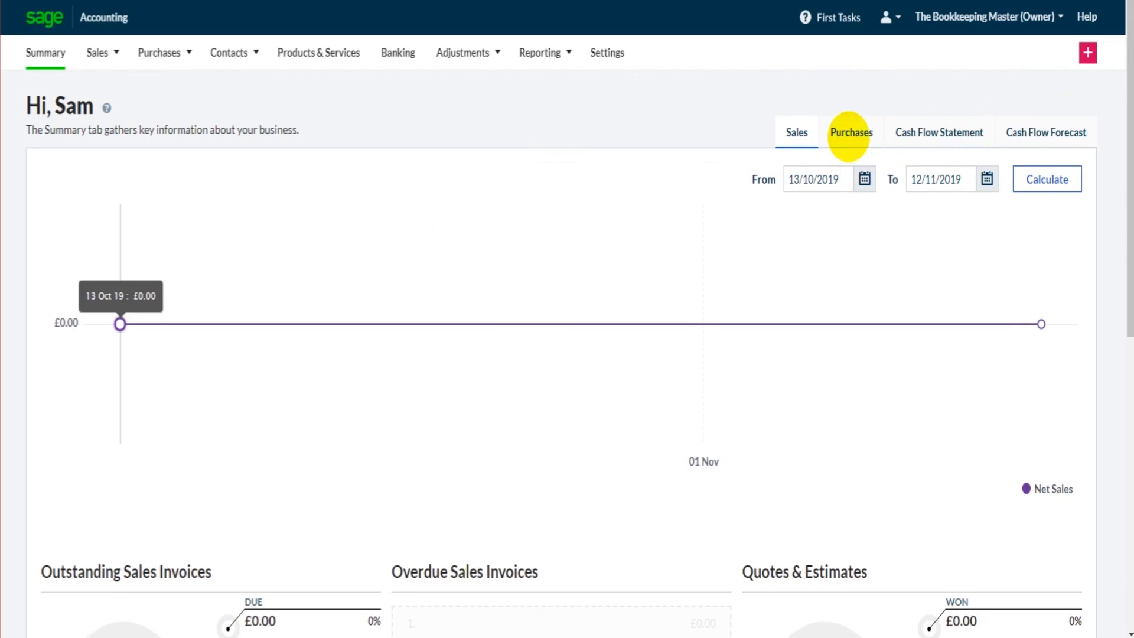
pyautogui.click(847, 137)
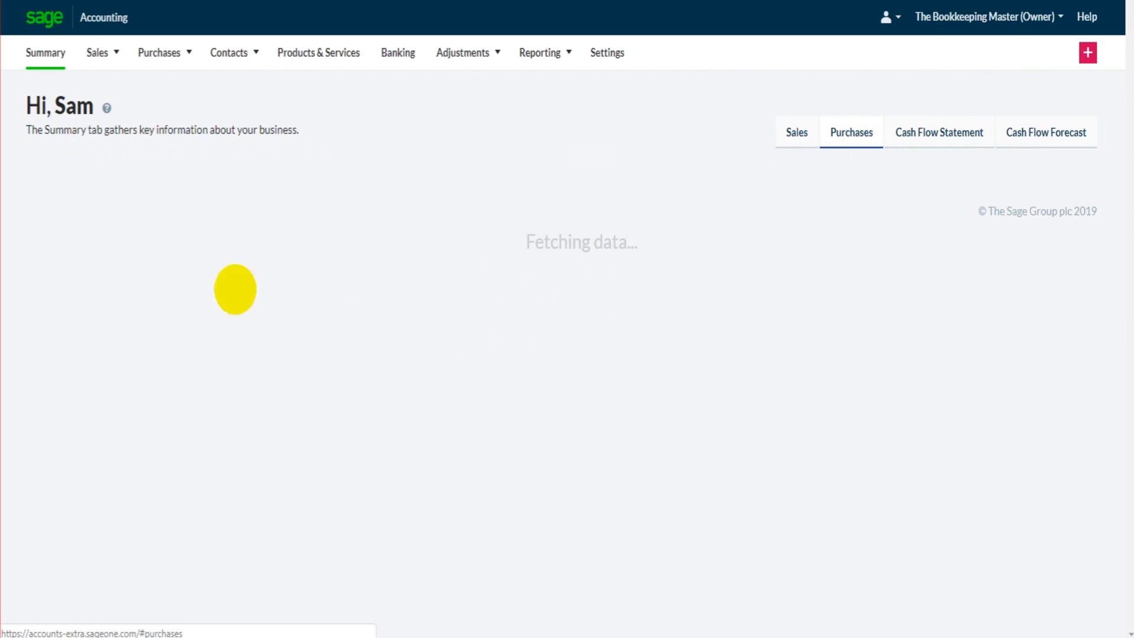
pyautogui.click(922, 138)
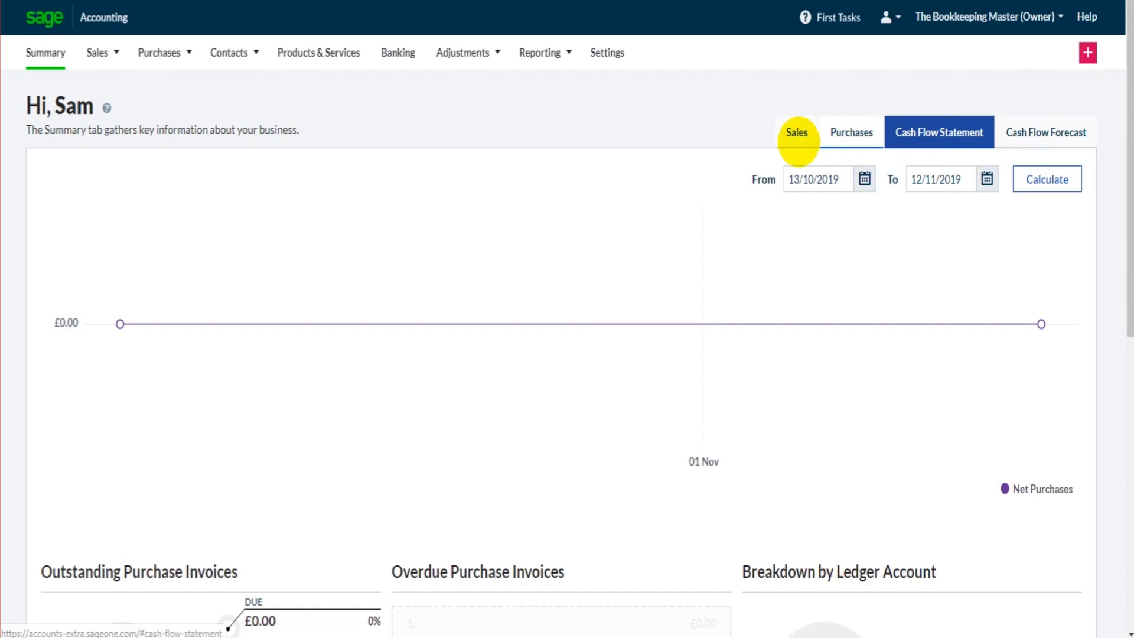
pyautogui.click(796, 133)
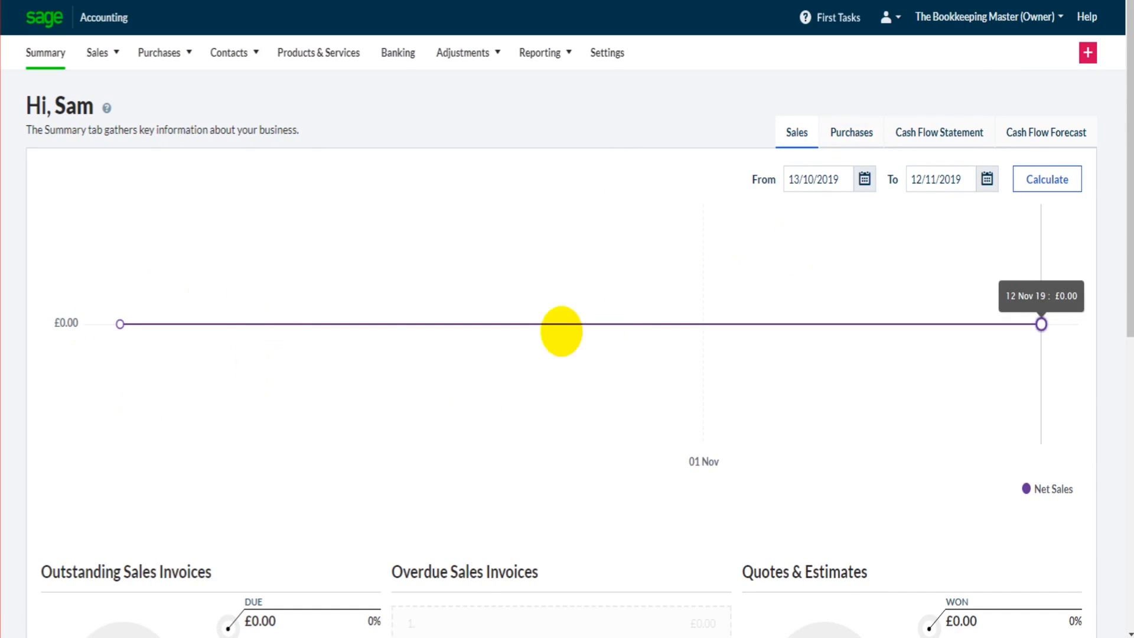
pyautogui.scroll(-2, 147, 268)
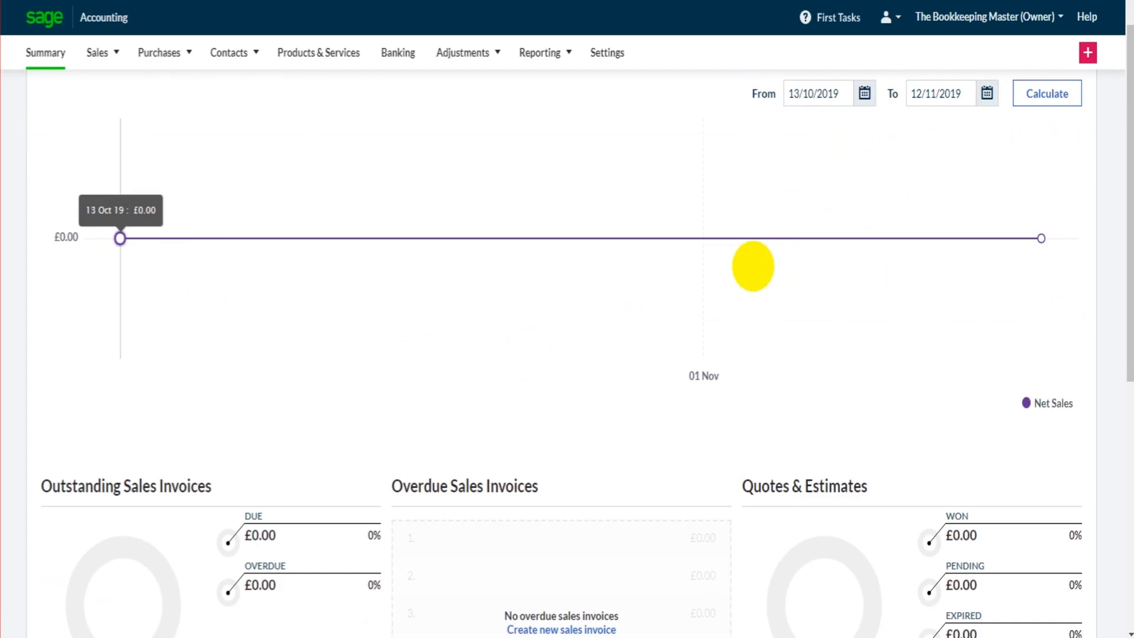
pyautogui.click(926, 93)
pyautogui.scroll(2, 926, 93)
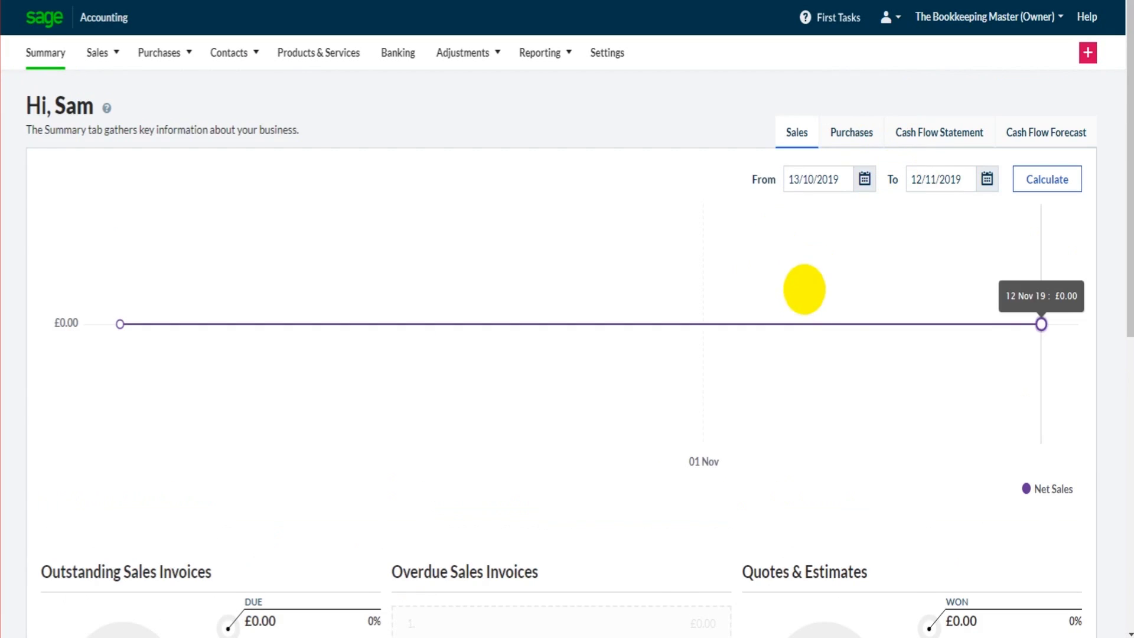
pyautogui.scroll(-5, 805, 286)
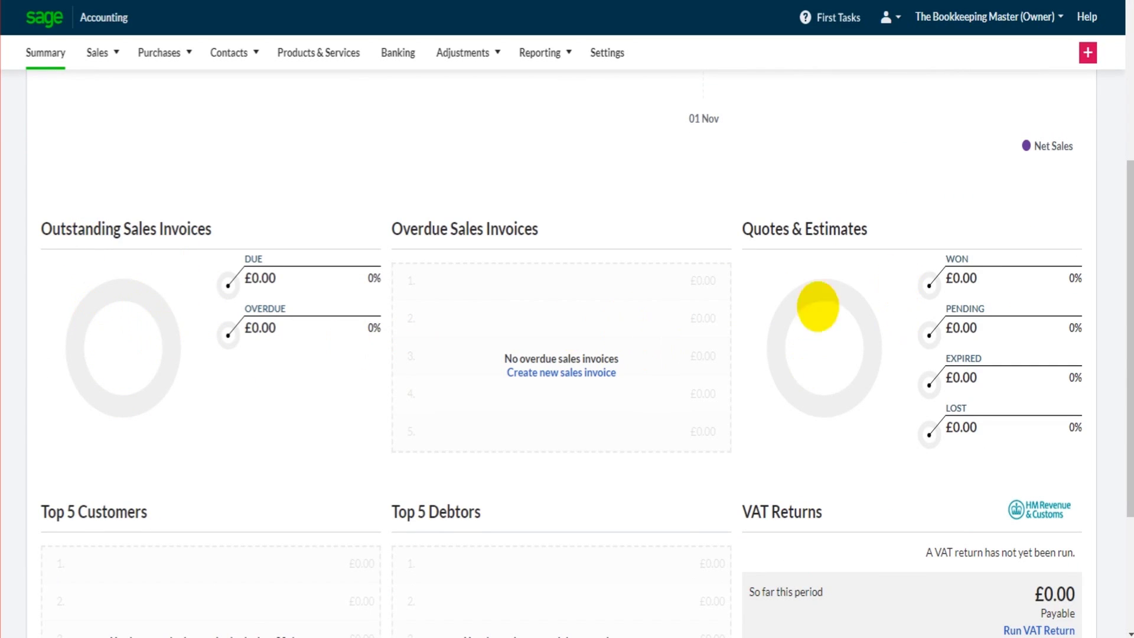
pyautogui.scroll(-3, 516, 413)
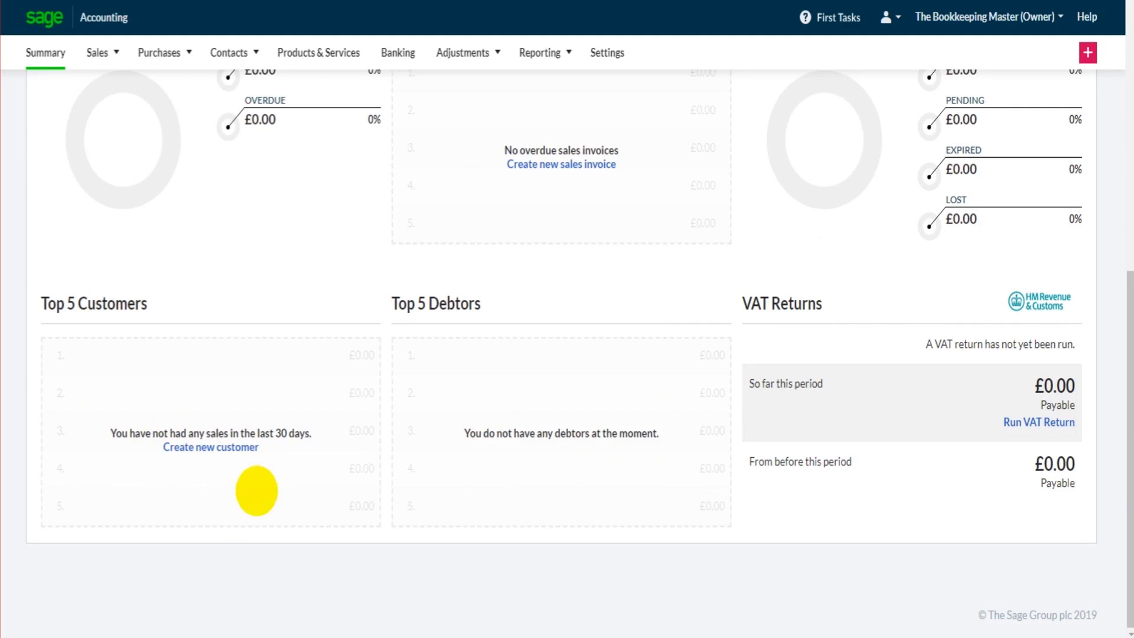
pyautogui.scroll(10, 254, 454)
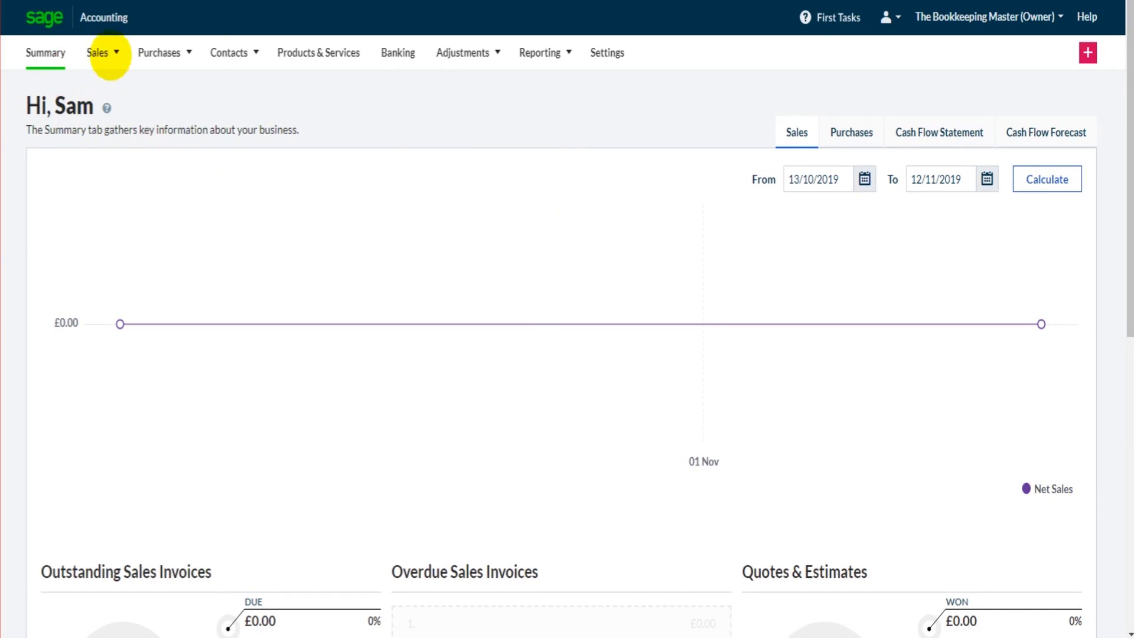
# Show Sales Invoices under Sales, then the Purchases and Contacts dropdowns
pyautogui.moveTo(99, 52)
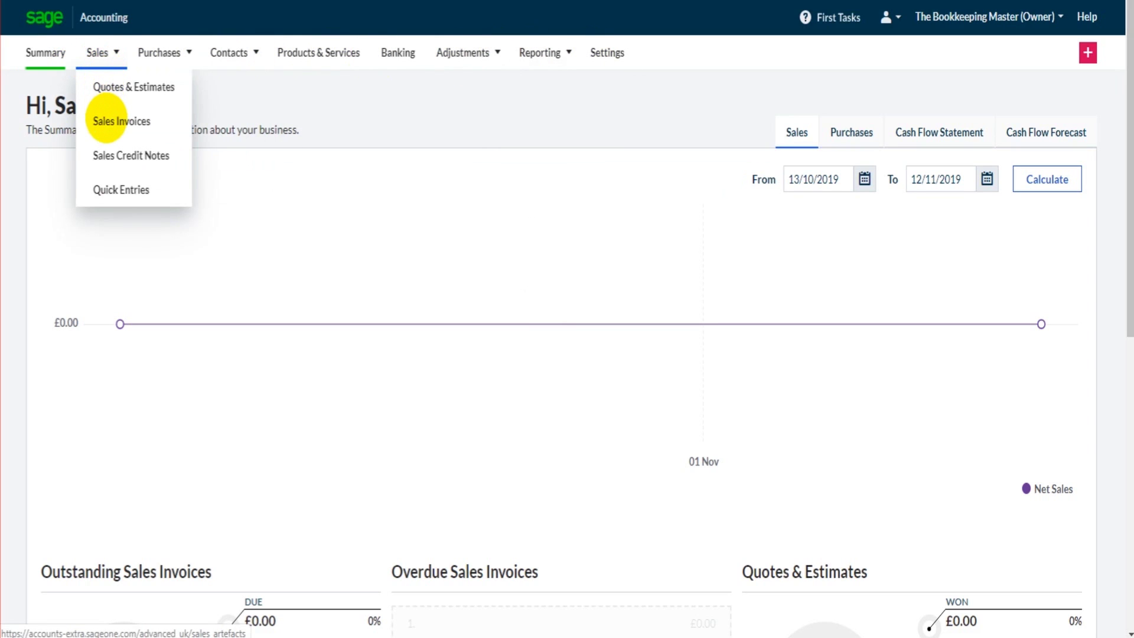
pyautogui.click(113, 121)
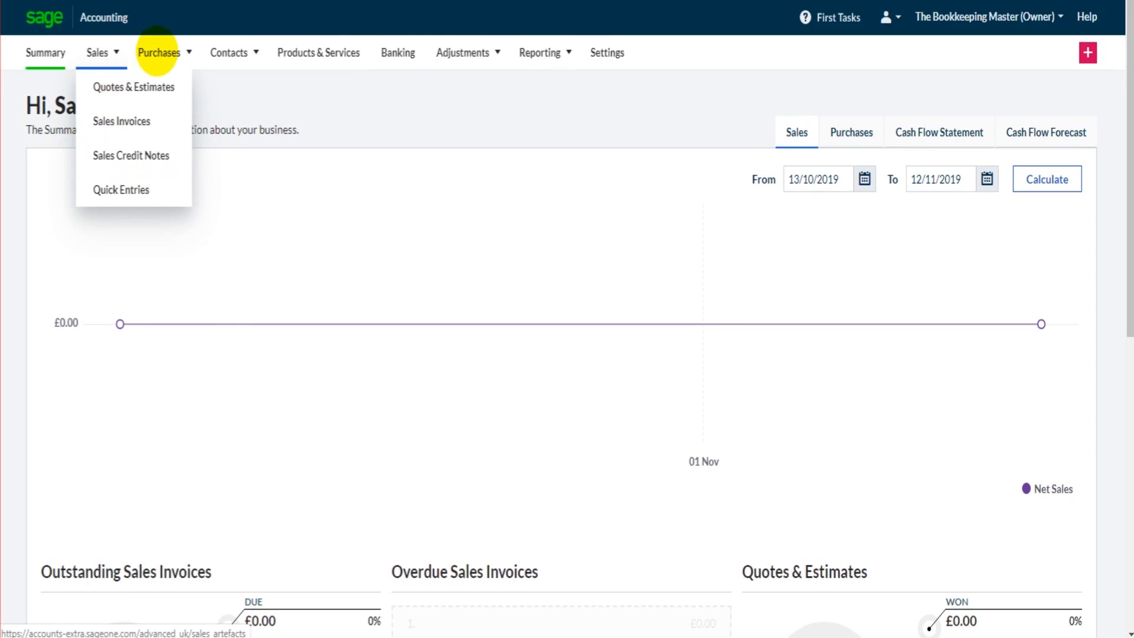
pyautogui.moveTo(159, 52)
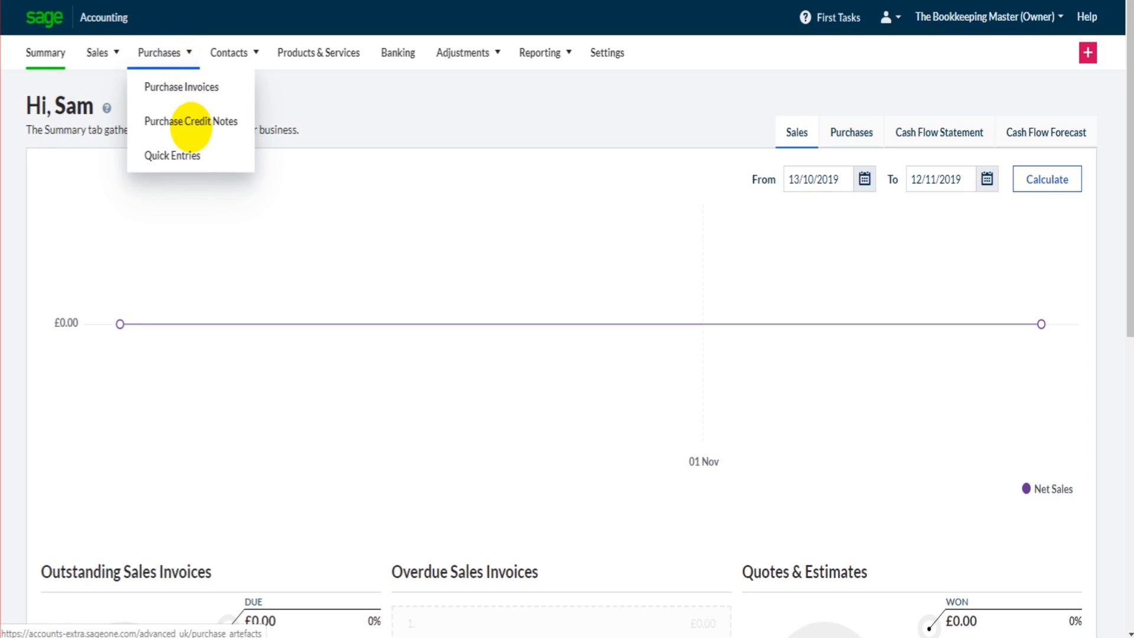
pyautogui.moveTo(250, 48)
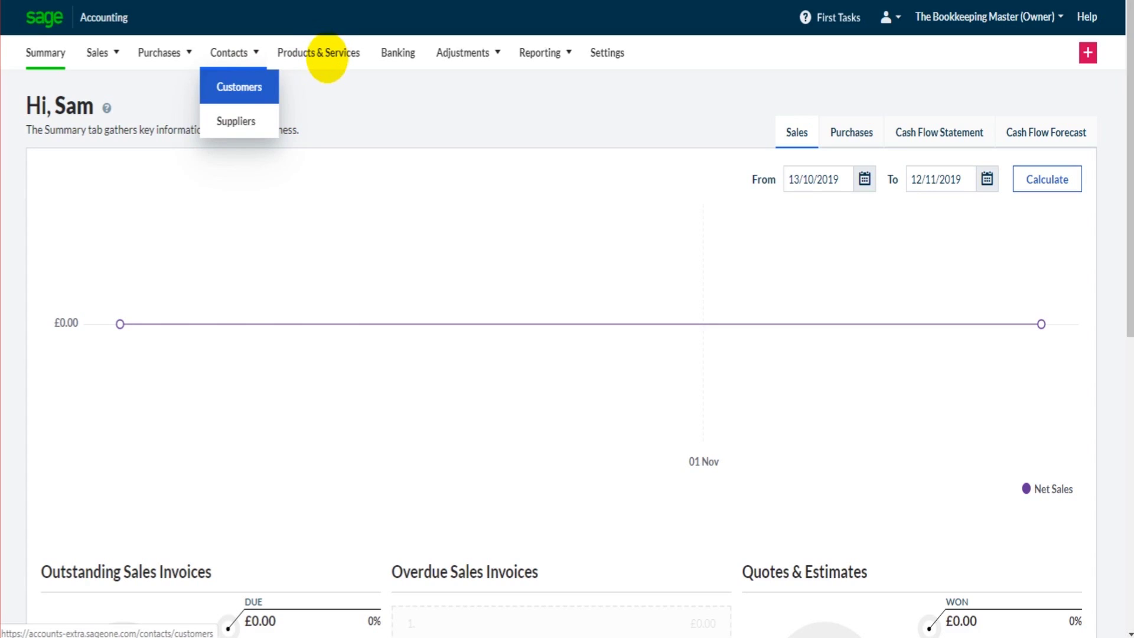
# Visit Products & Services, then show the Banking, Adjustments and Reporting dropdowns
pyautogui.click(326, 54)
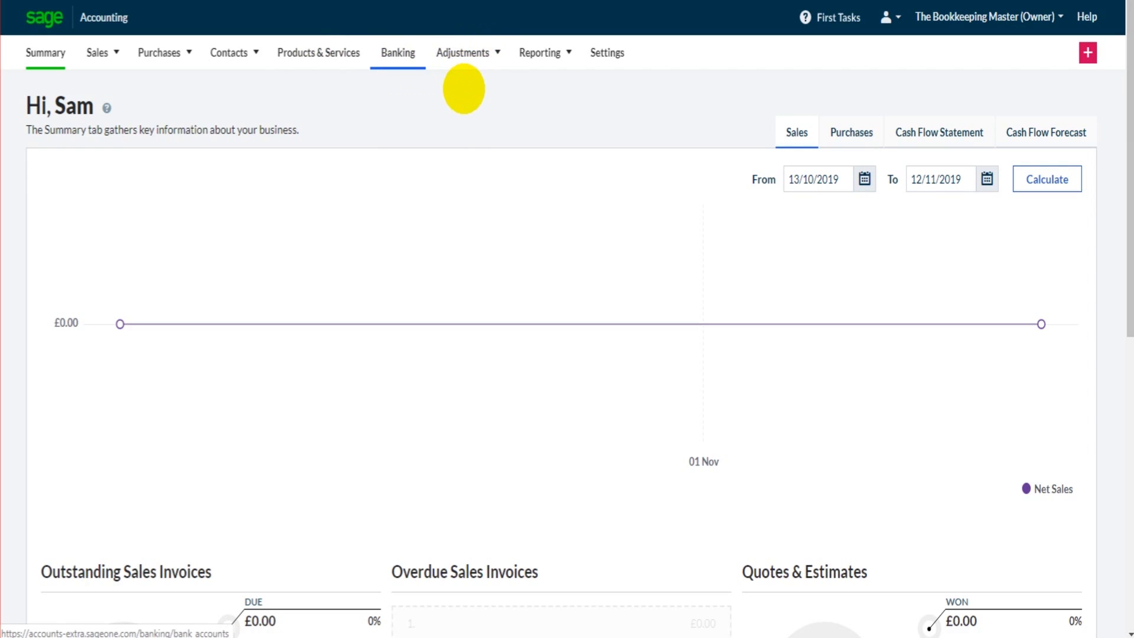
pyautogui.moveTo(463, 88)
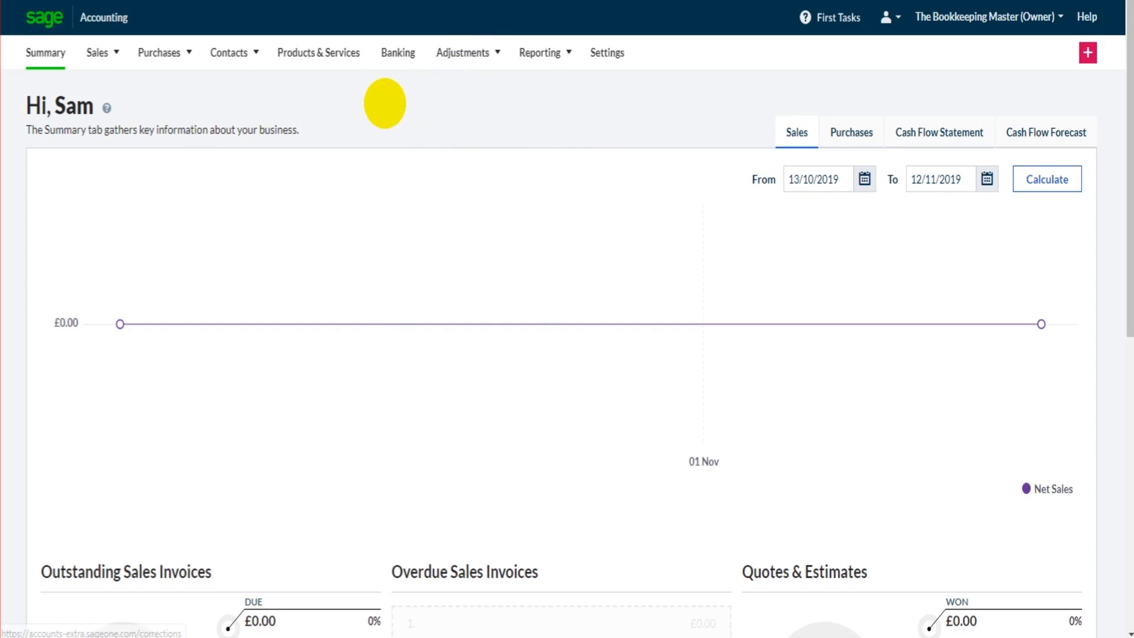
pyautogui.moveTo(463, 52)
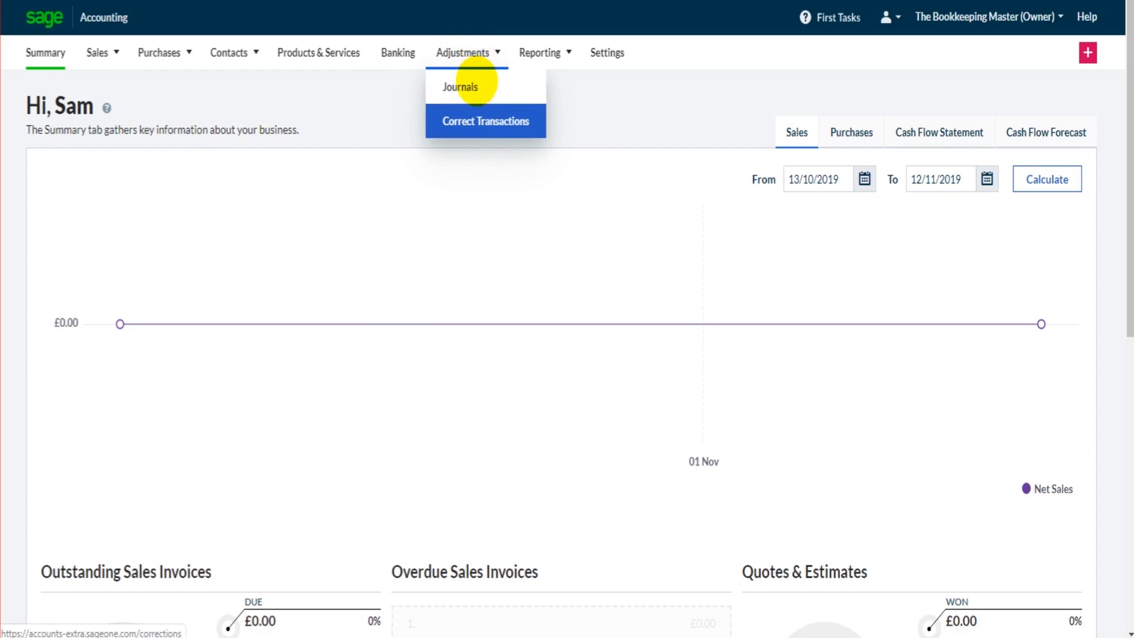
pyautogui.moveTo(544, 52)
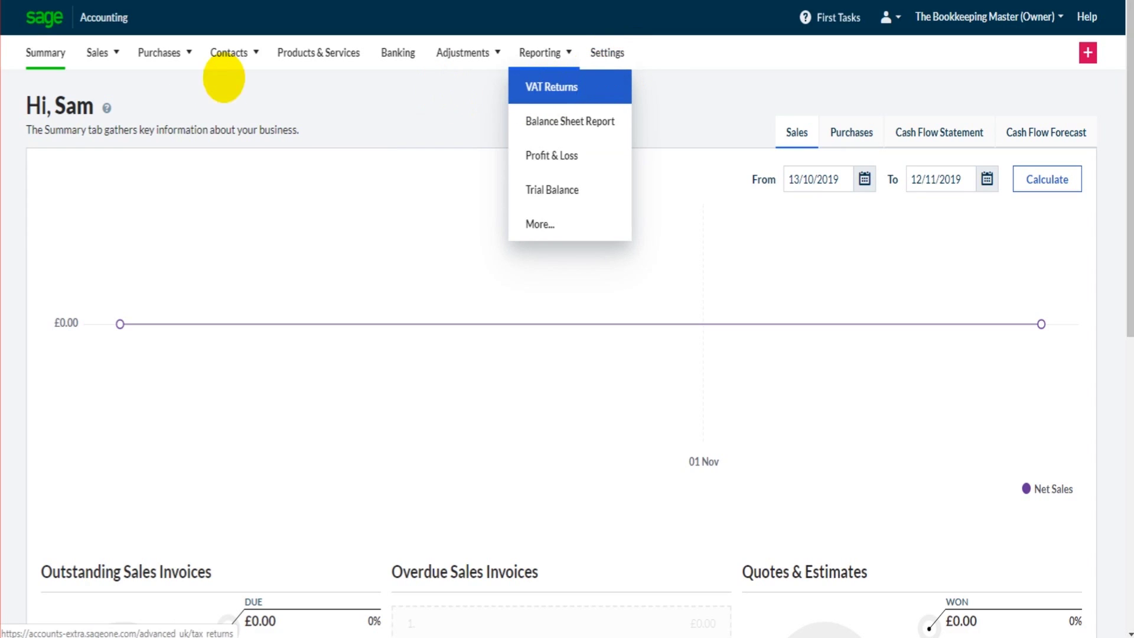
pyautogui.click(607, 51)
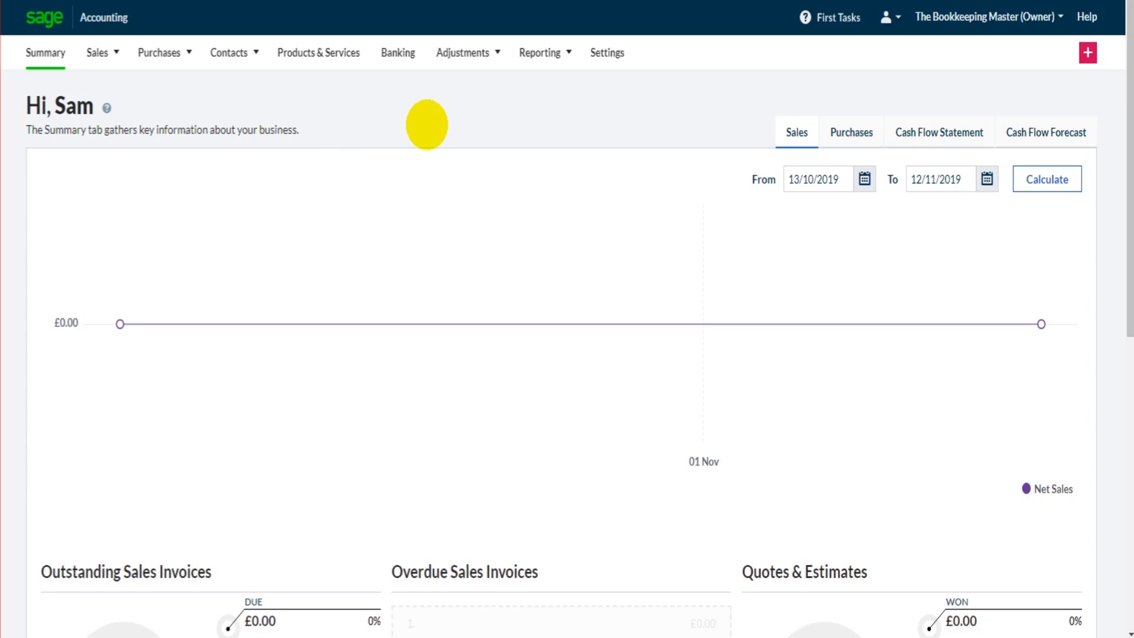
pyautogui.scroll(-10, 427, 124)
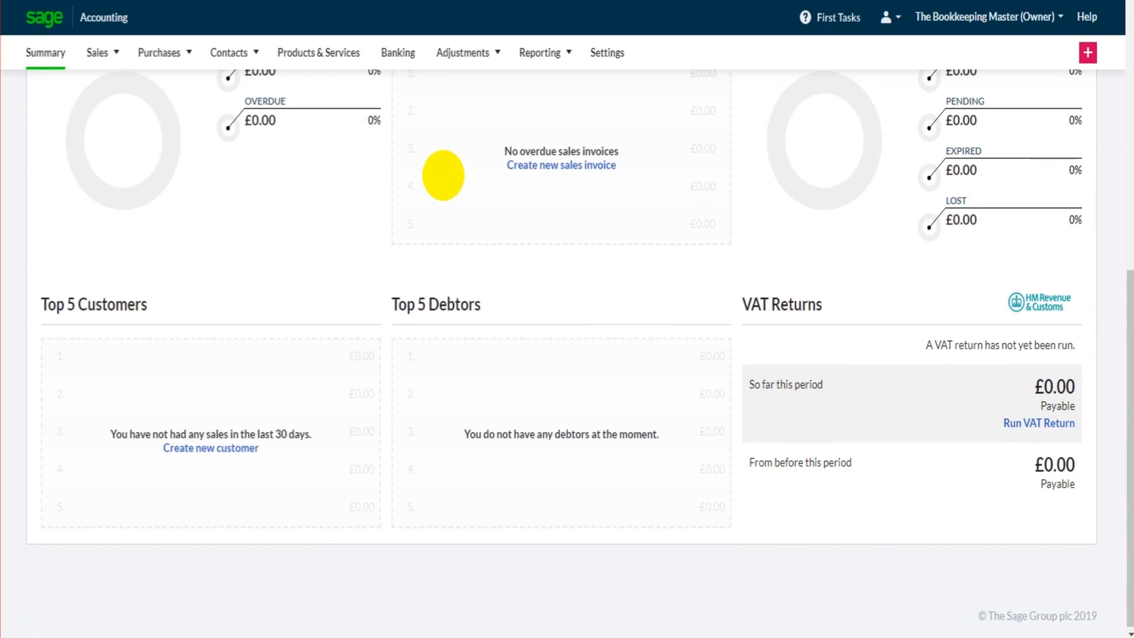
pyautogui.scroll(10, 450, 187)
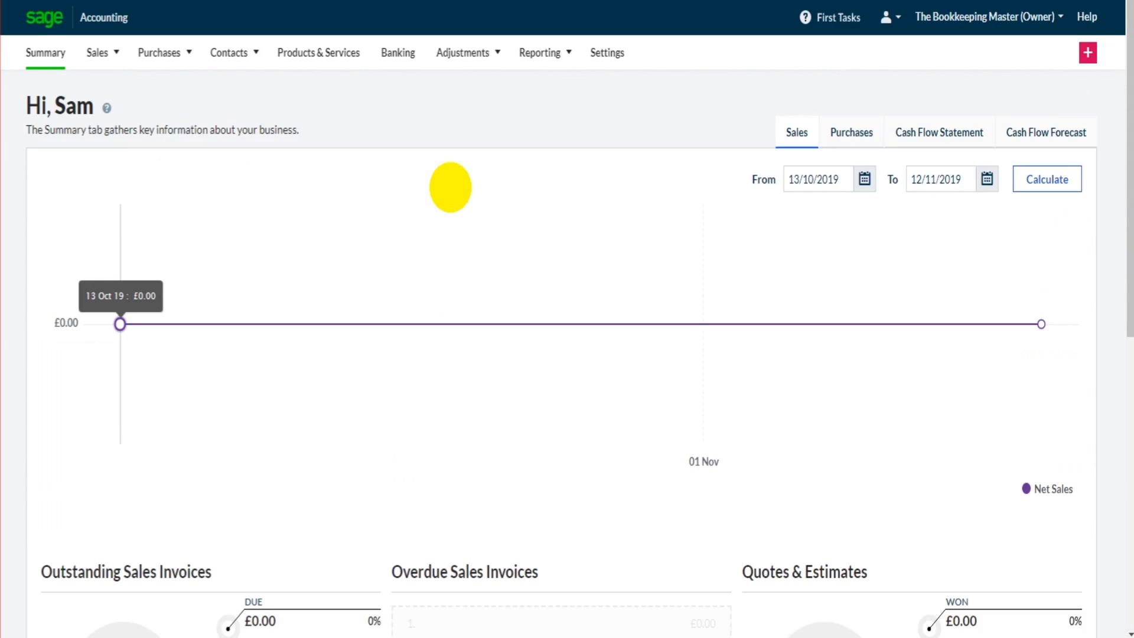